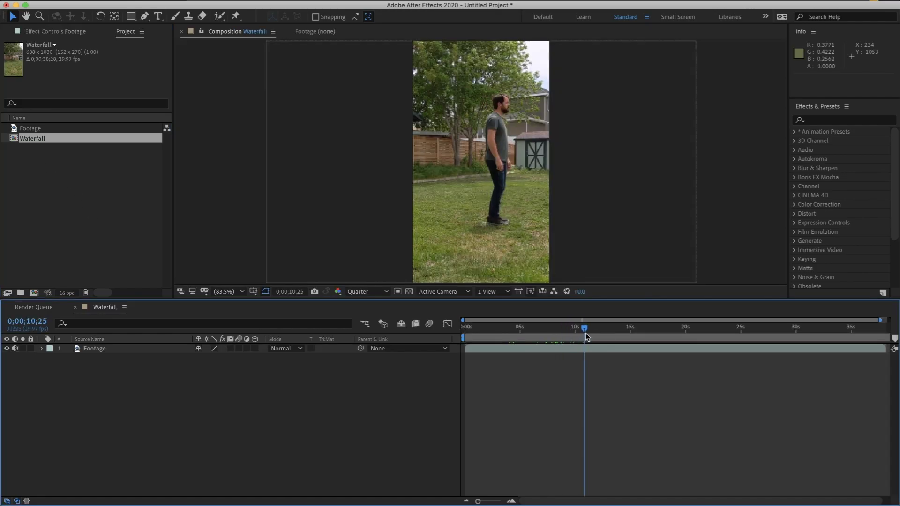
Review the footage, pre-compose the Footage layer as 'stretch', then scrub to around eight seconds.
drag(581, 338, 609, 347)
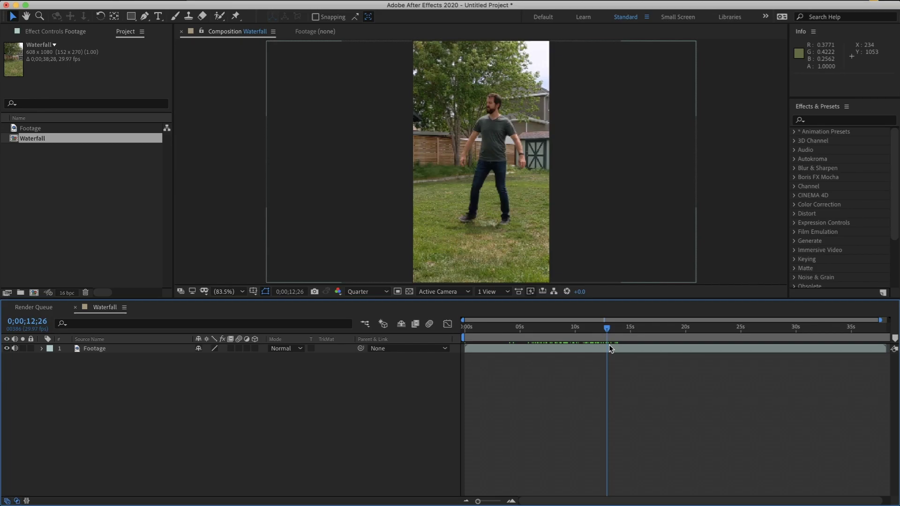
mouse_move(610, 348)
mouse_down()
mouse_move(540, 340)
mouse_move(601, 337)
mouse_up()
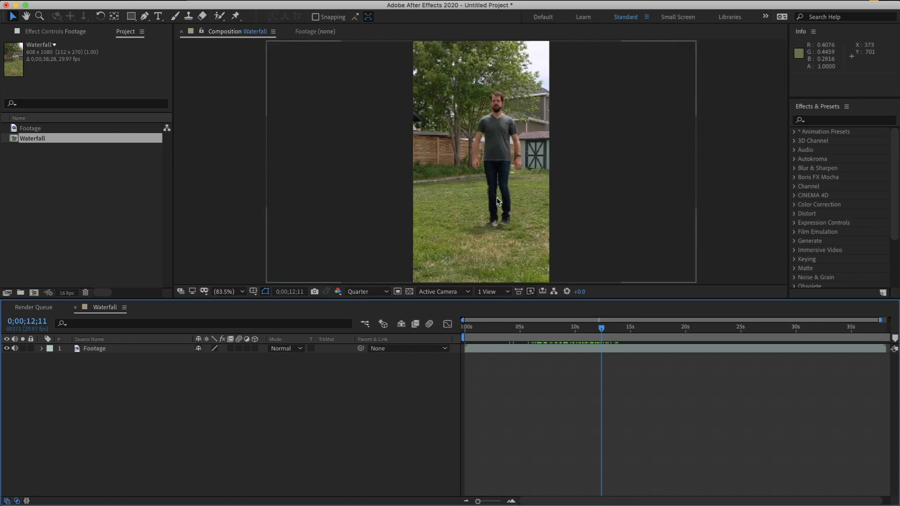
click(454, 254)
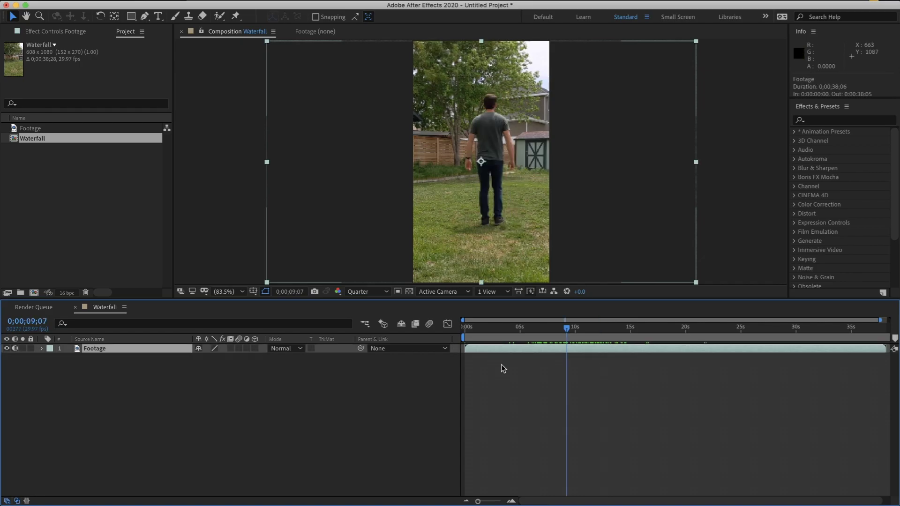
key(super+shift+c)
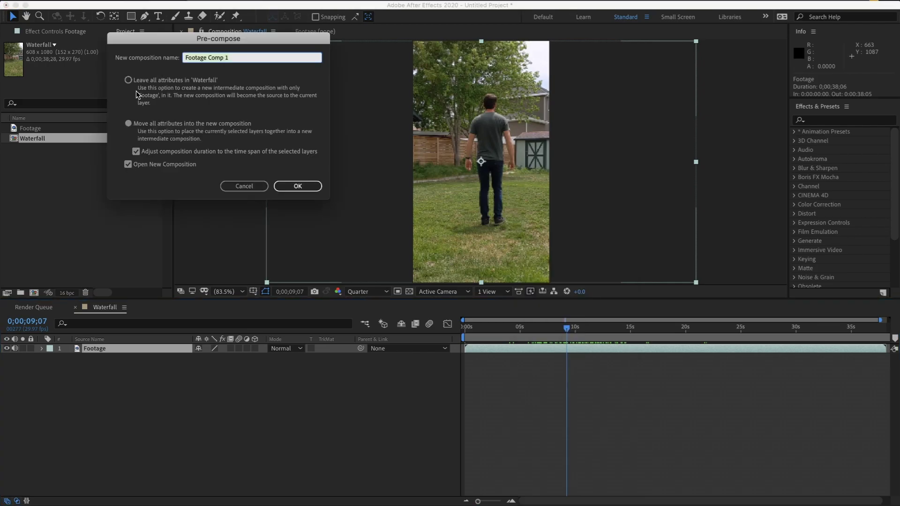
text(stretch)
click(298, 186)
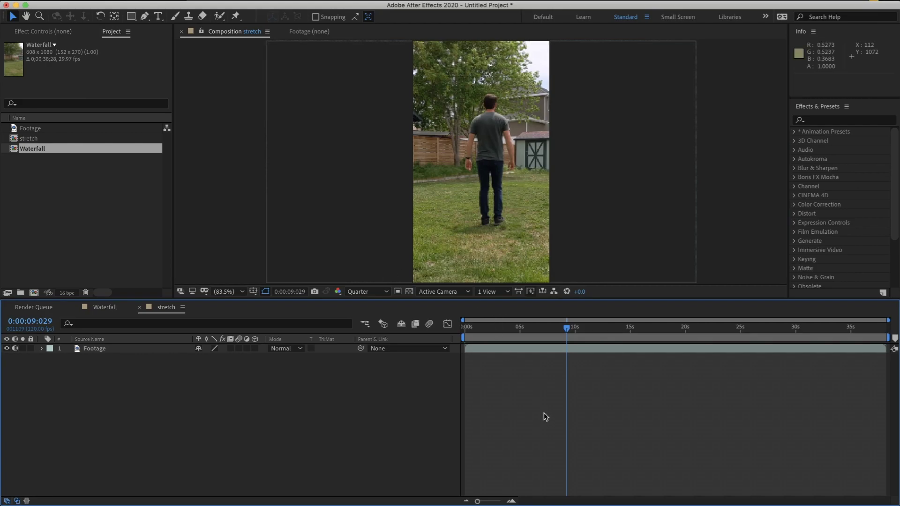
drag(541, 324, 560, 326)
Apply CC Scale Wipe to the footage from an Effects & Presets search for 'scale wipe'.
key(super+f)
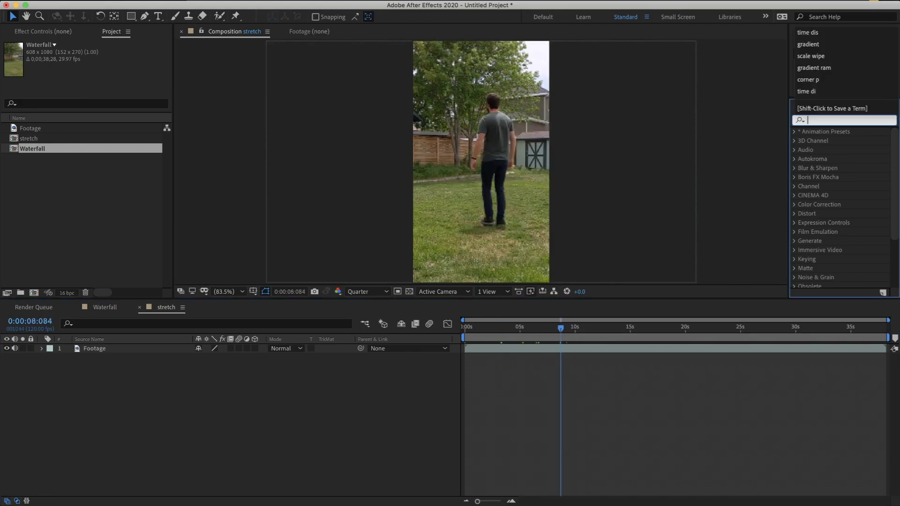
text(scale wipe)
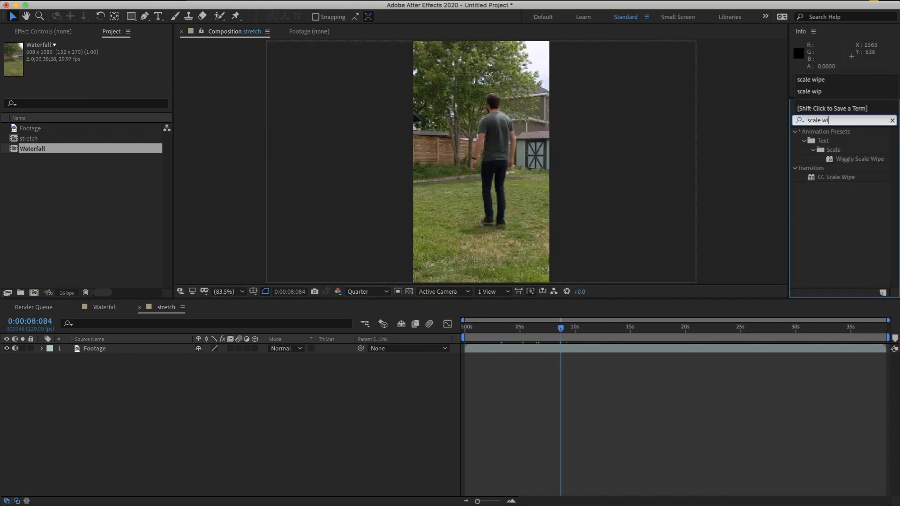
double_click(811, 177)
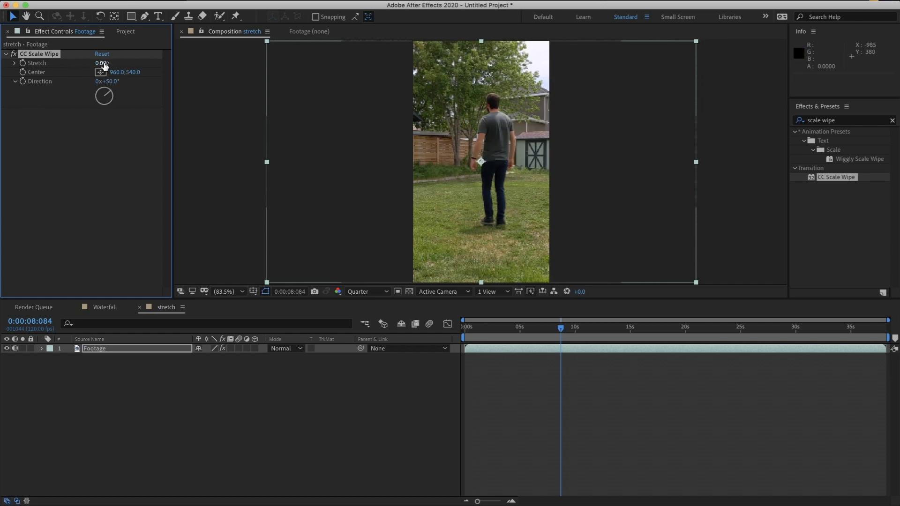
Set CC Scale Wipe Stretch to 100 and Direction to 180°, then go back to Waterfall.
drag(102, 62, 717, 104)
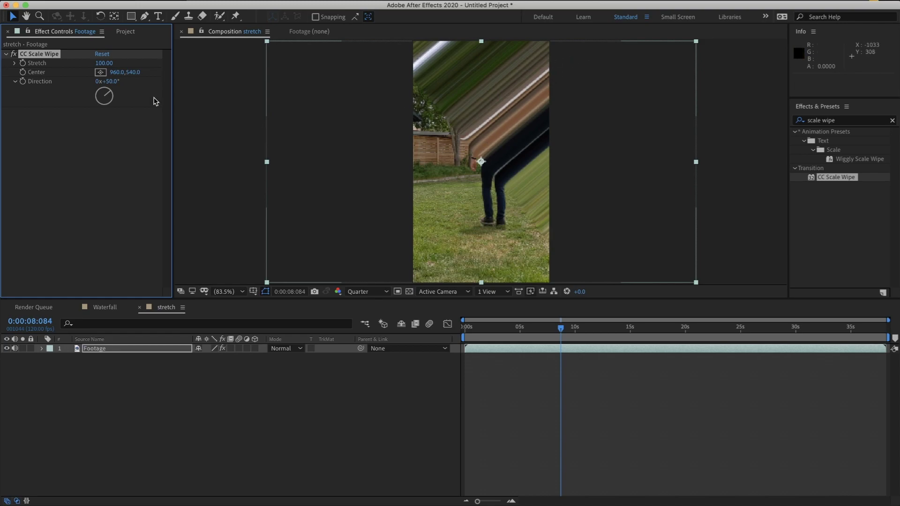
drag(112, 82, 152, 89)
click(112, 81)
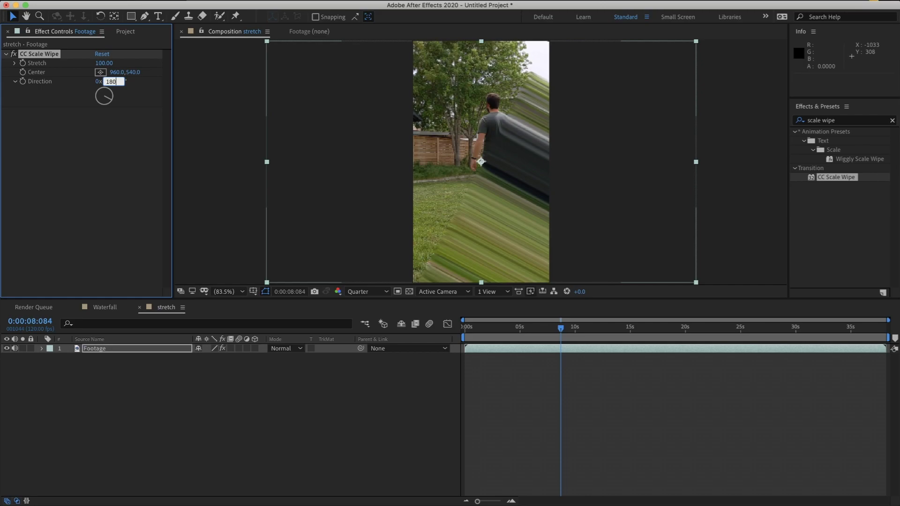
text(180)
key(Return)
drag(561, 329, 639, 330)
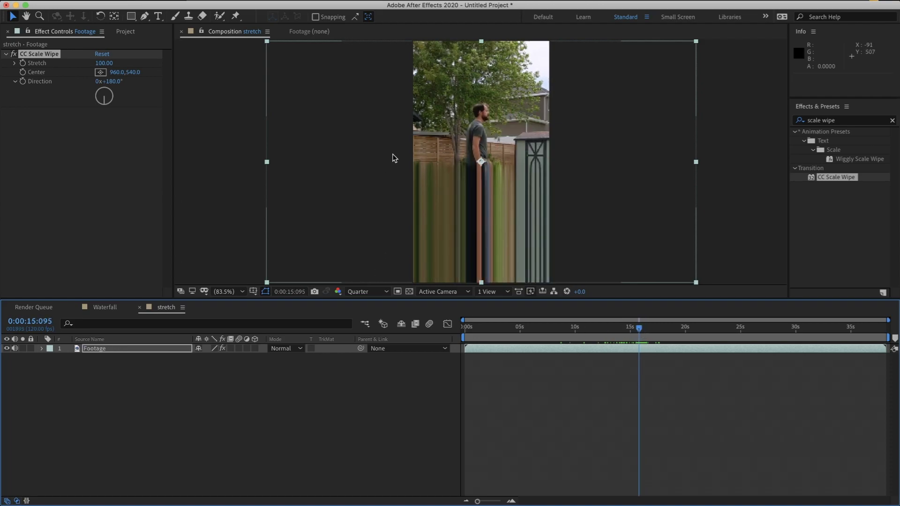
click(111, 308)
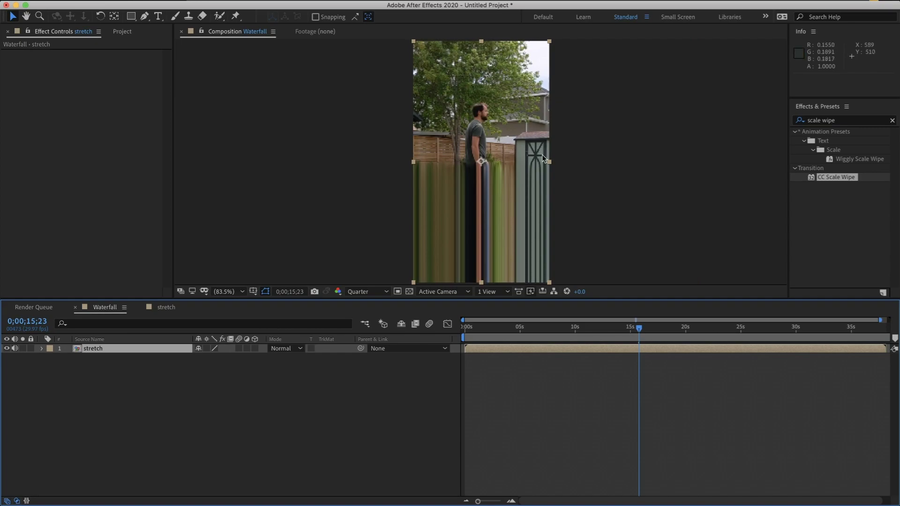
Create a new full-frame solid named 'gradient' in Waterfall.
click(291, 393)
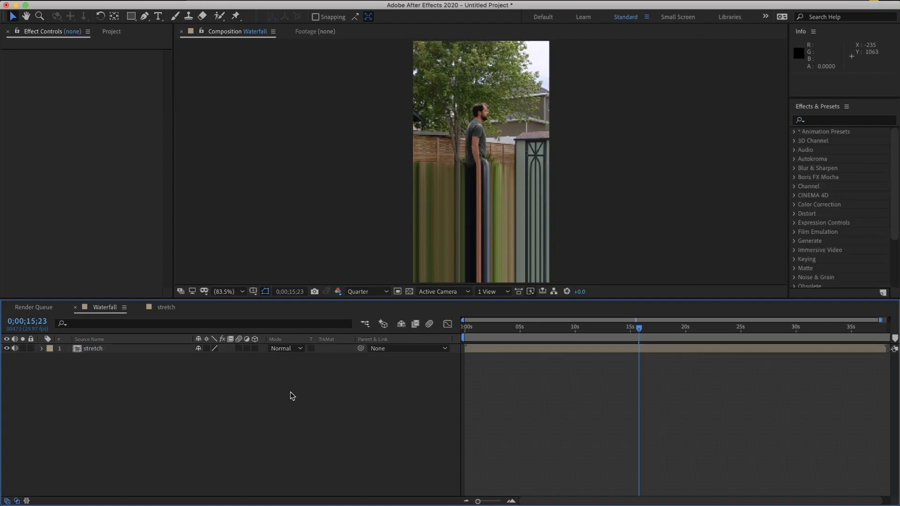
key(super+y)
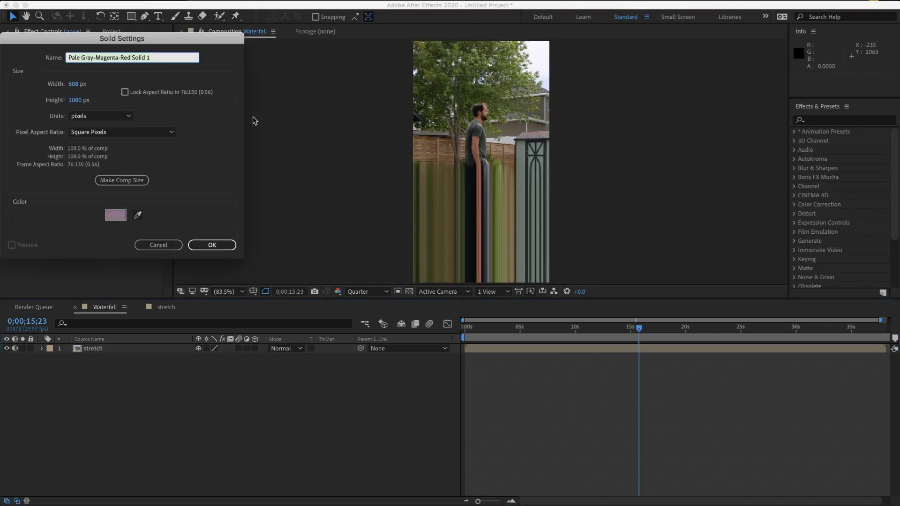
text(gradient)
click(221, 247)
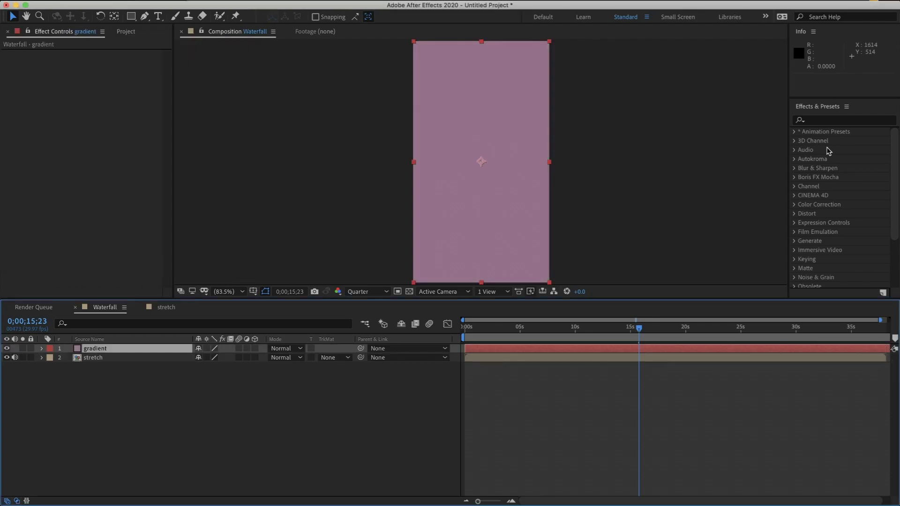
Apply the Gradient Ramp effect to the gradient solid.
click(835, 121)
text(gradien)
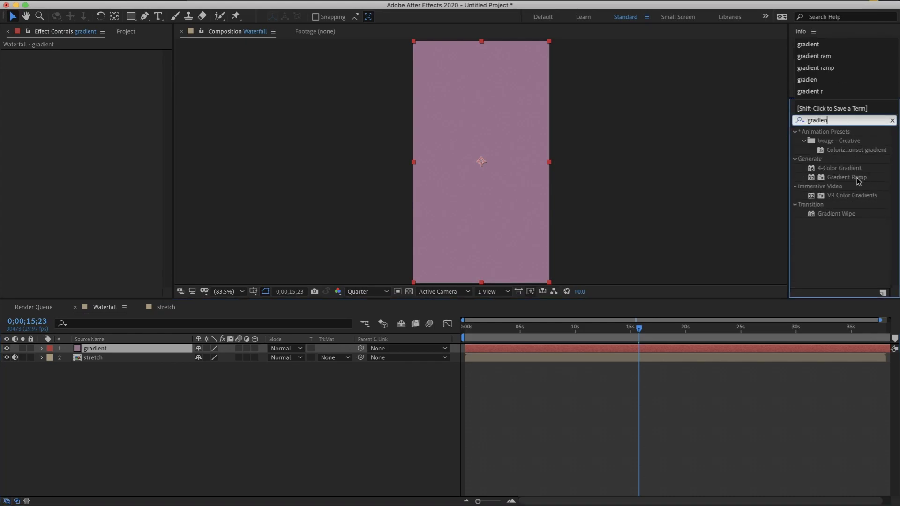
drag(858, 181, 500, 127)
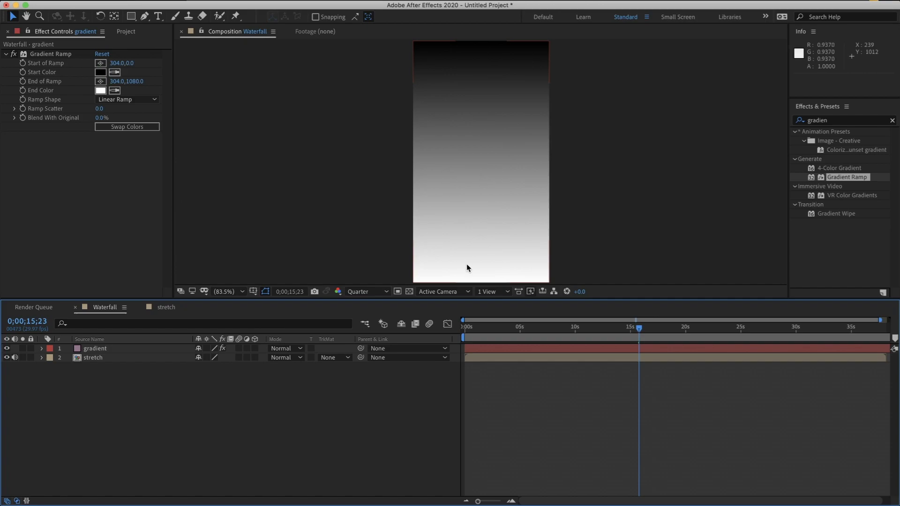
Set the ramp's end colour to black and its start colour to 50% grey.
click(100, 90)
drag(472, 117, 471, 253)
click(567, 118)
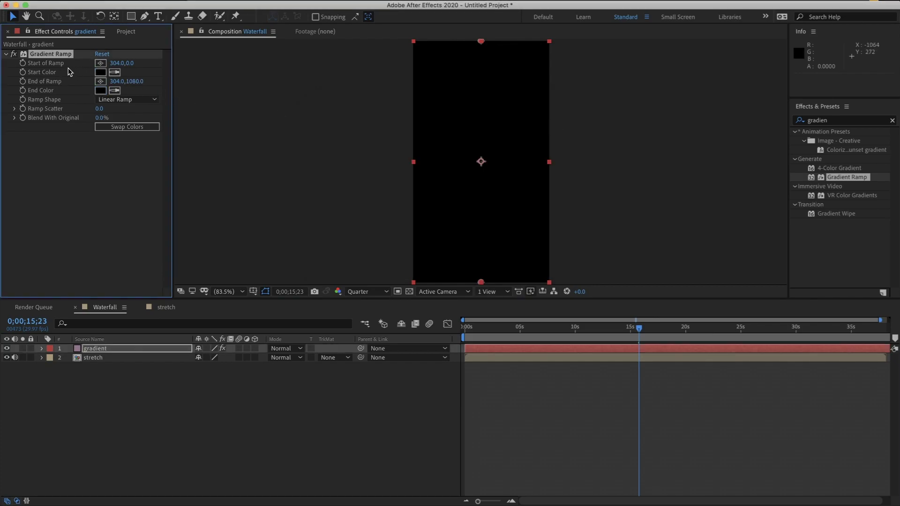
click(100, 72)
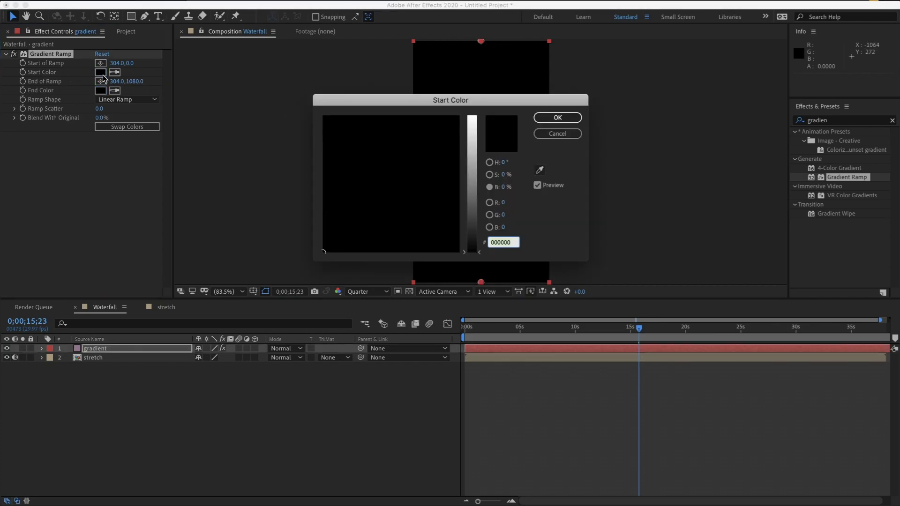
click(505, 187)
text(50)
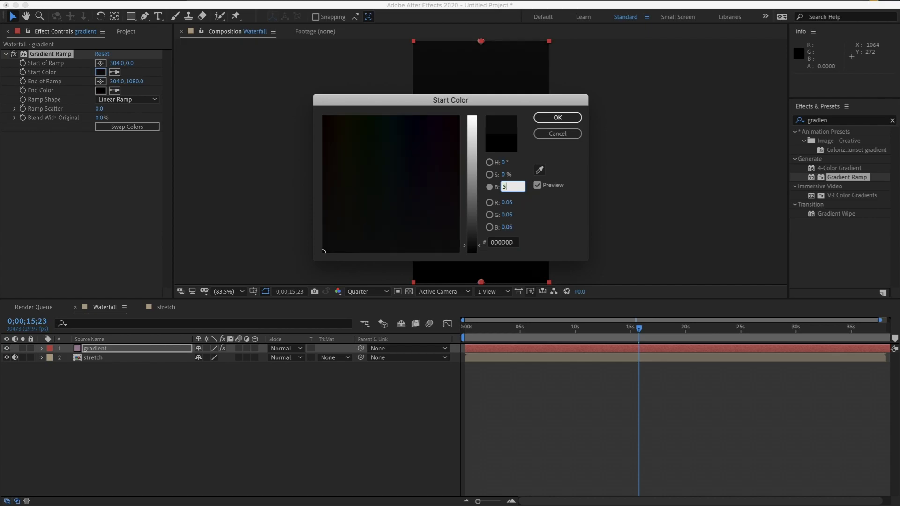
click(576, 116)
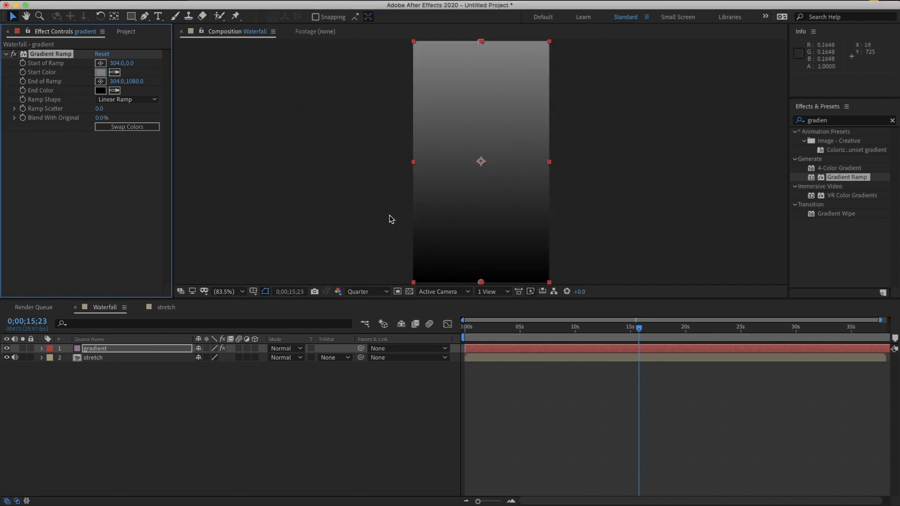
Set the Start of Ramp Y to 540 and hide the gradient layer.
click(167, 307)
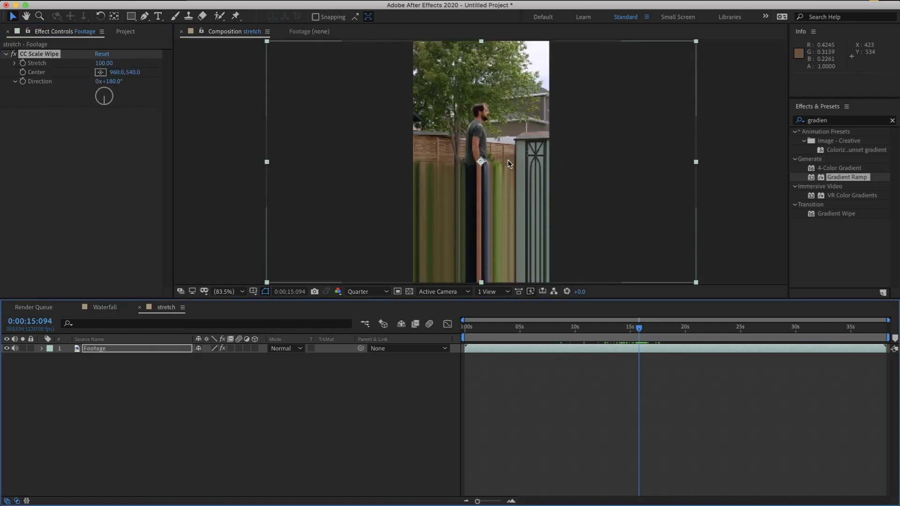
click(105, 307)
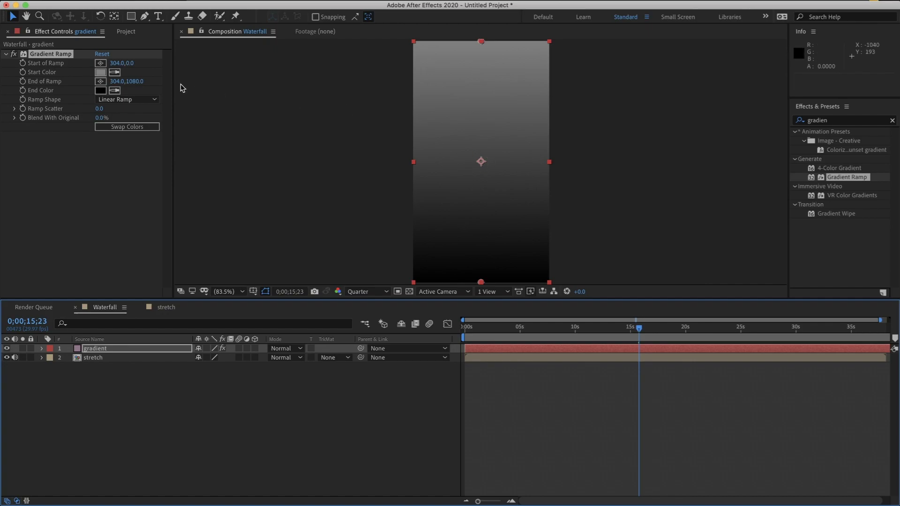
click(132, 66)
text(540)
key(Return)
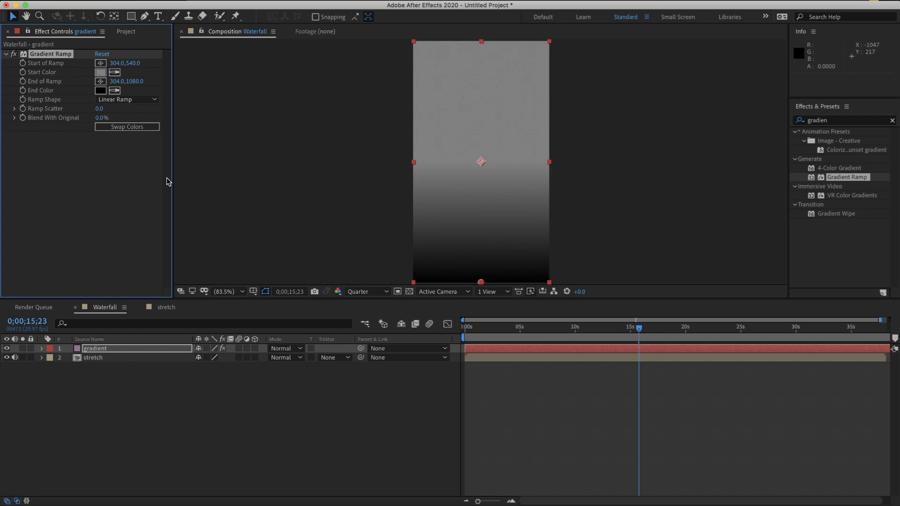
click(7, 348)
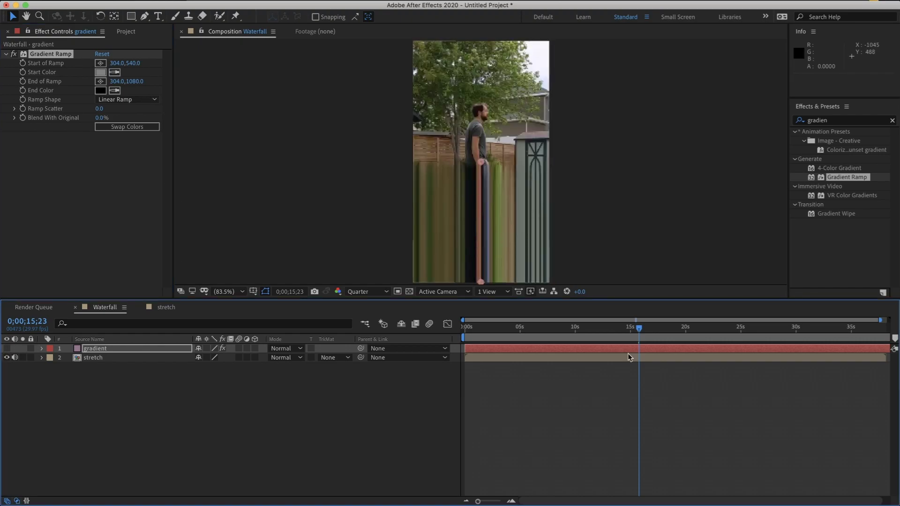
Apply Time Displacement to the stretch layer from a search for 'time disp'.
click(111, 359)
click(847, 122)
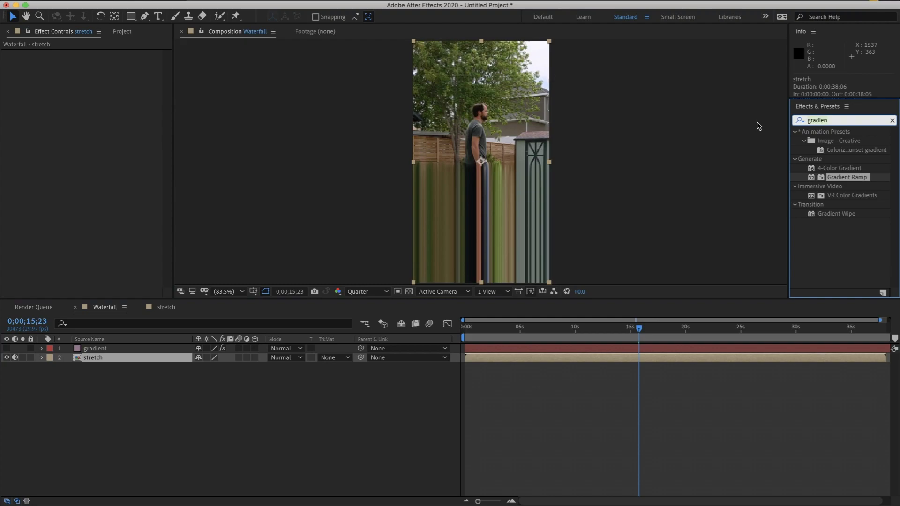
key(super+a)
text(time disp)
drag(842, 141, 563, 358)
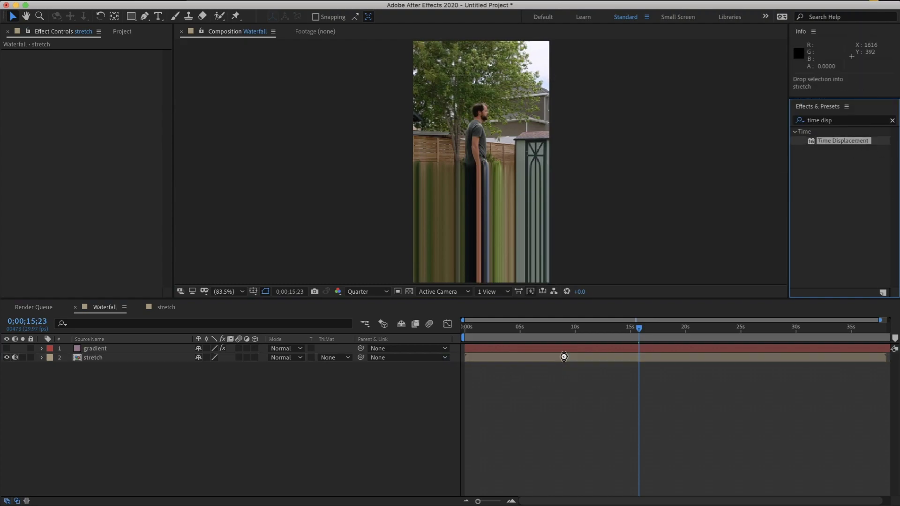
Confirm the project colour depth stays at 16 bits per channel in Project Settings.
click(126, 34)
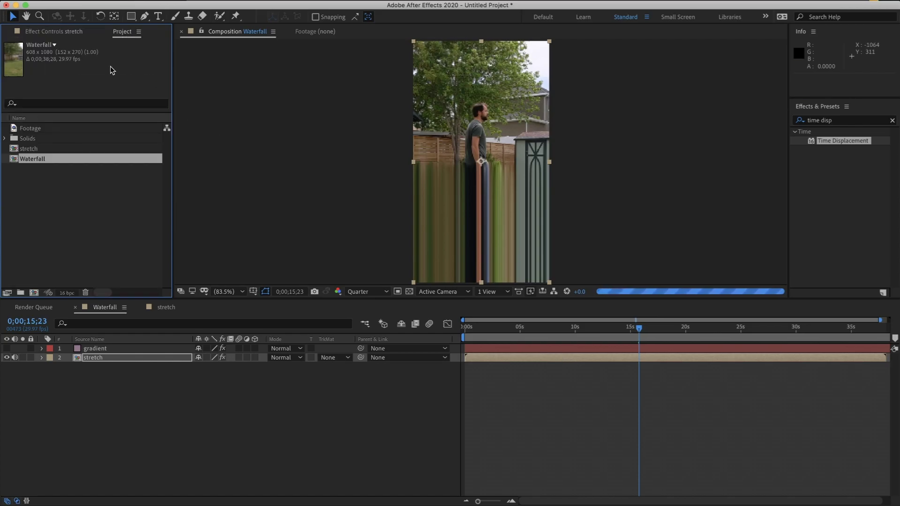
click(68, 294)
click(164, 78)
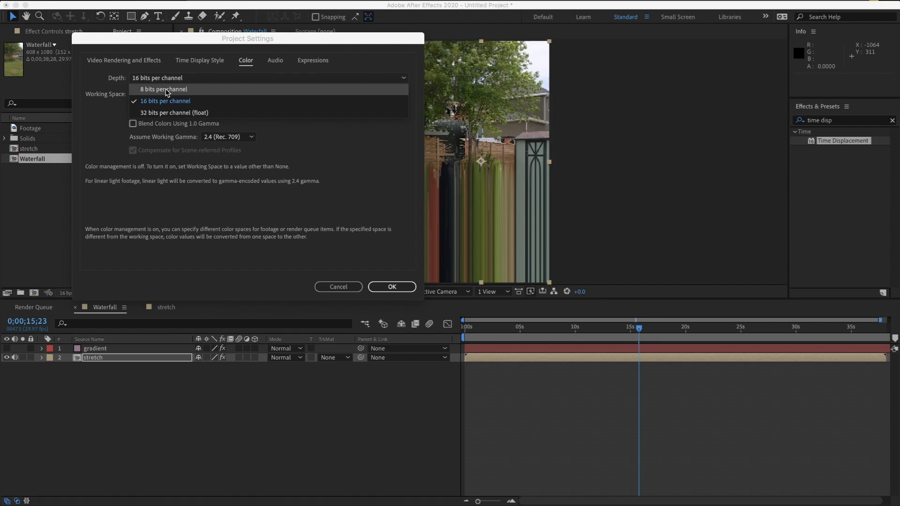
click(167, 101)
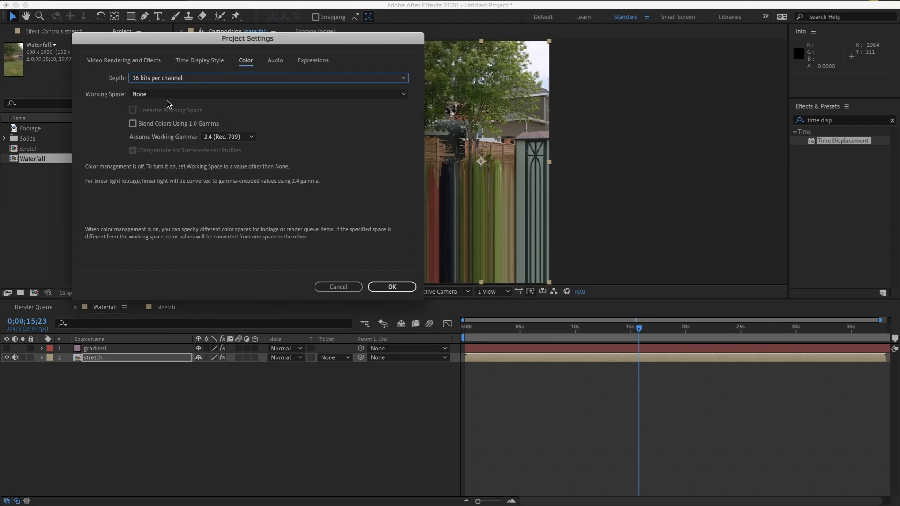
click(388, 287)
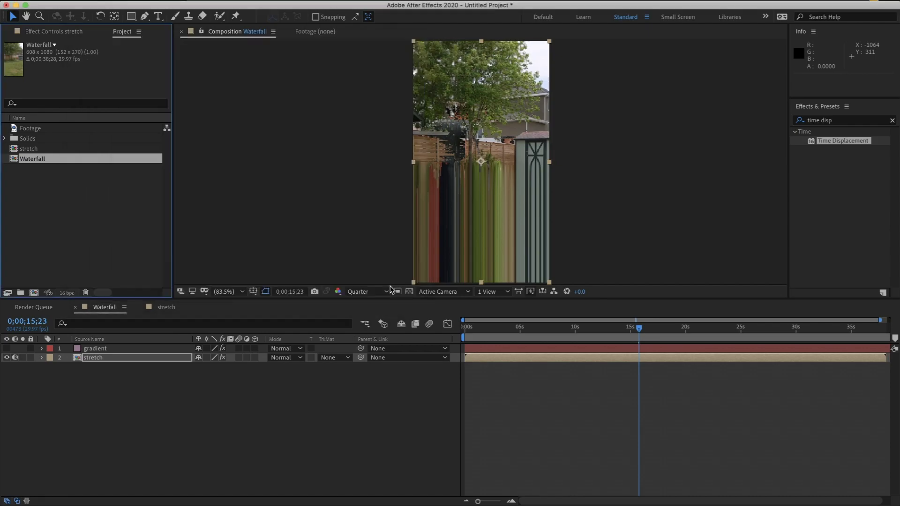
Set Time Displacement's layer to the gradient layer, using its Effects & Masks.
click(54, 31)
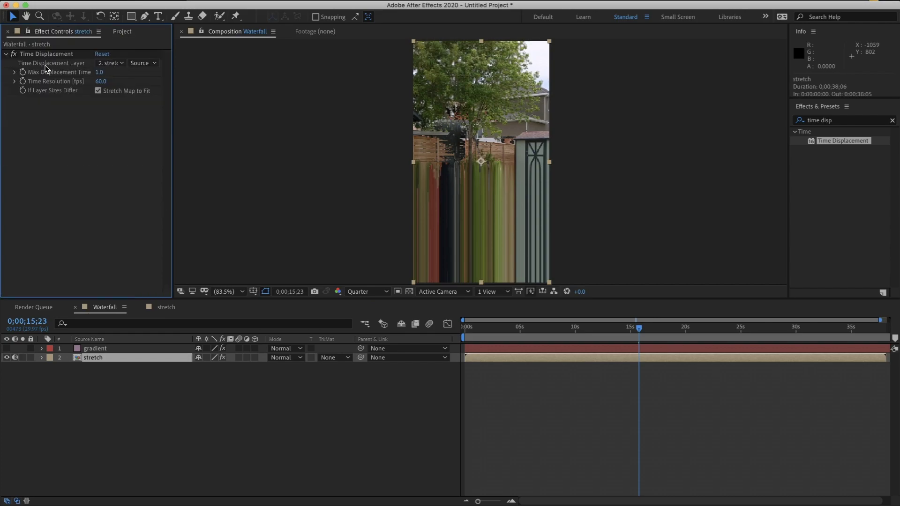
click(114, 63)
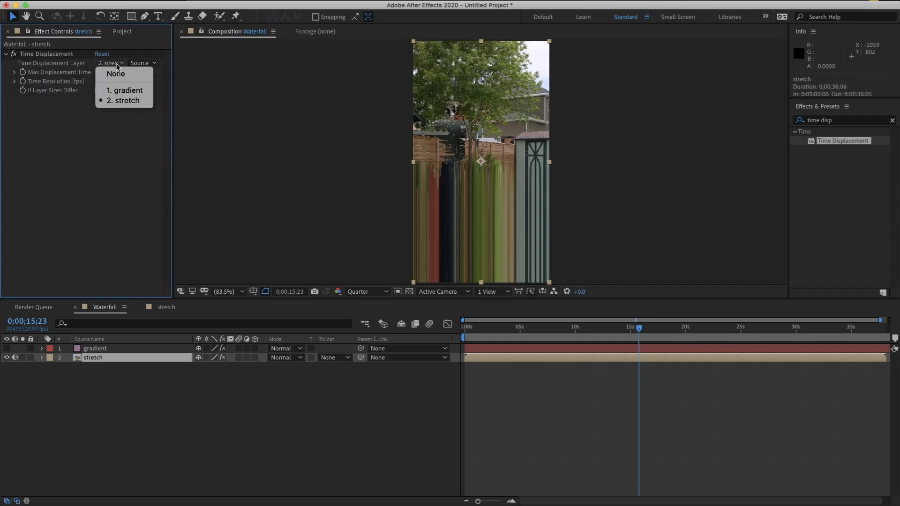
click(123, 90)
click(142, 63)
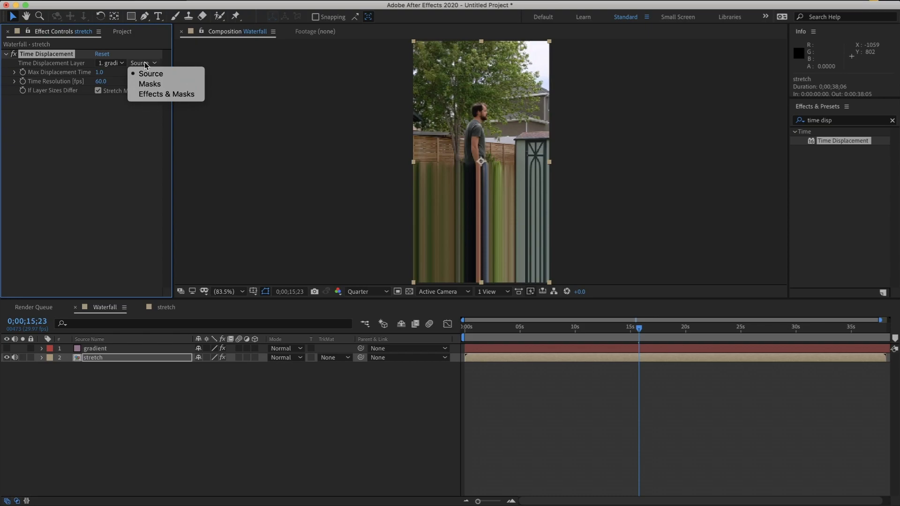
click(158, 94)
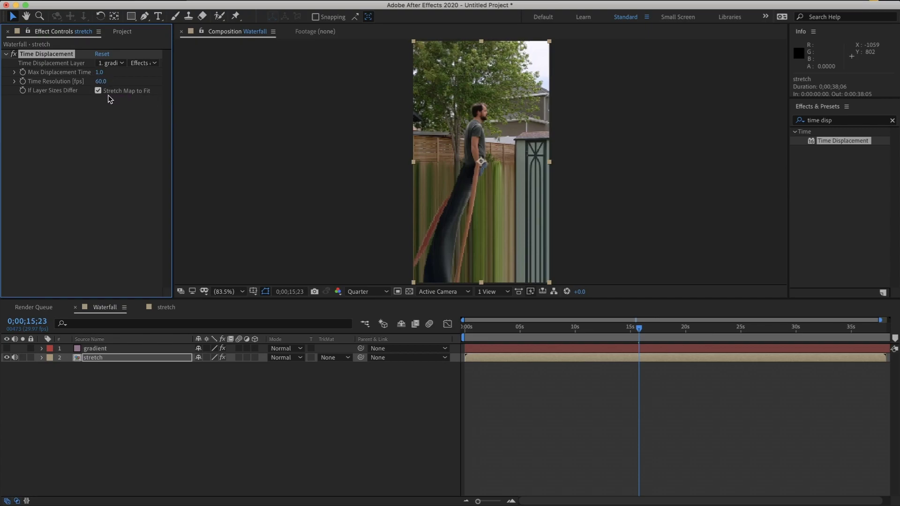
Preview the displacement from the 8-second mark, then open the stretch composition.
drag(638, 330, 539, 331)
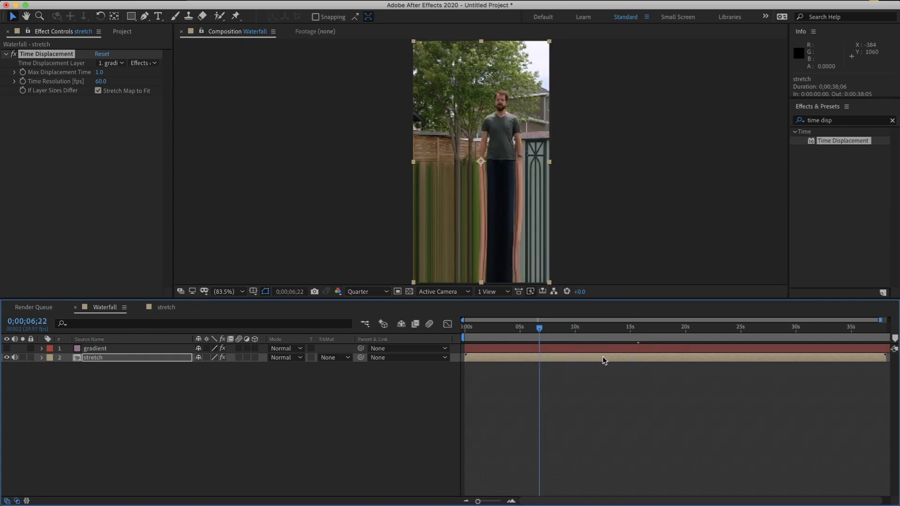
drag(539, 328, 553, 328)
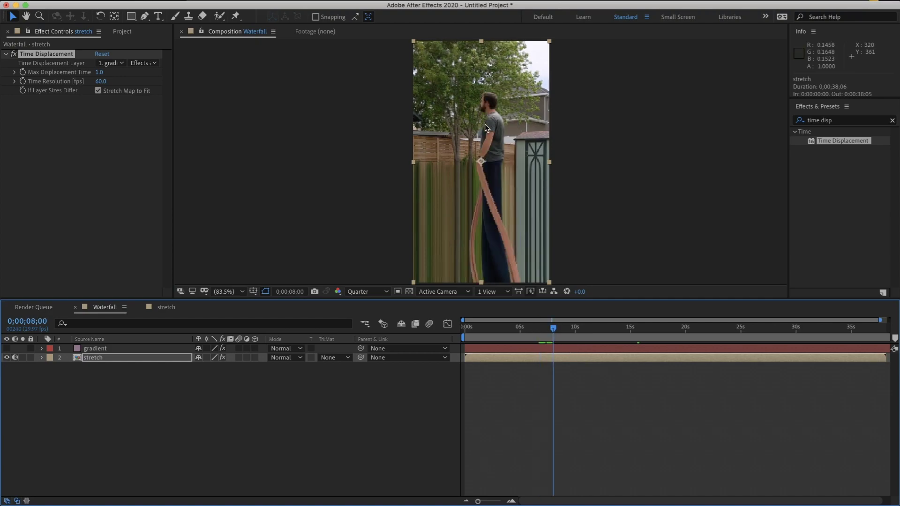
key(space)
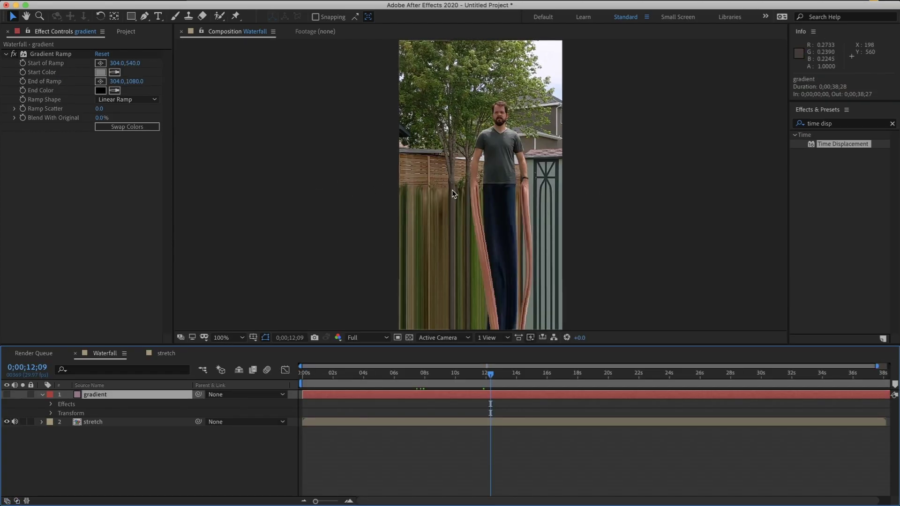
click(55, 54)
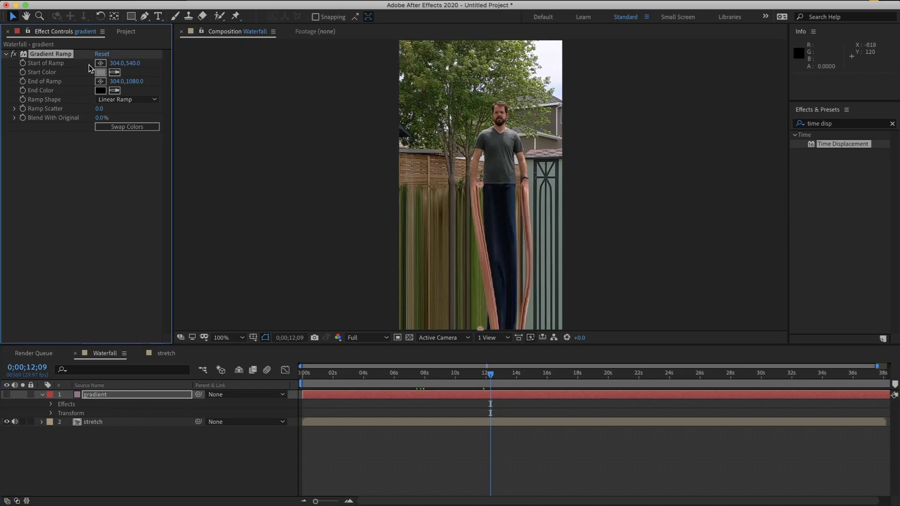
click(166, 354)
click(99, 414)
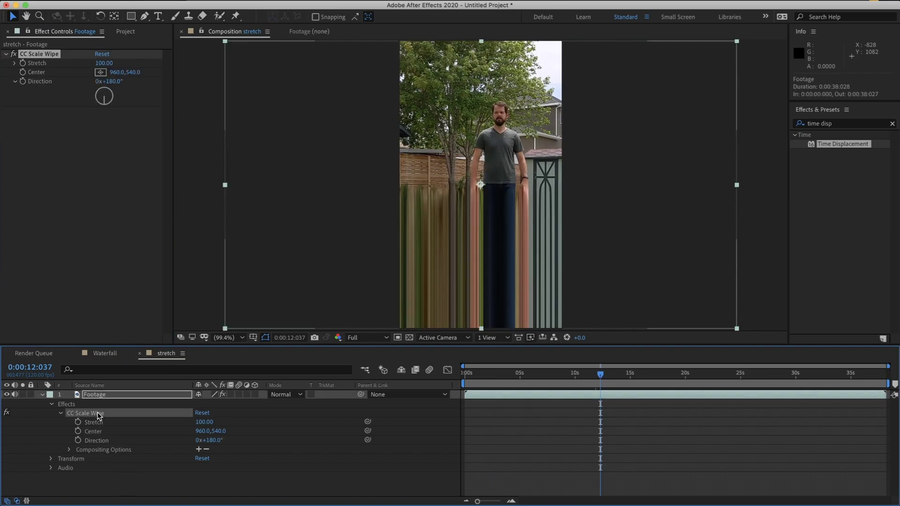
Drag CC Scale Wipe's Center Y to 625 (960,625), then return to Waterfall.
click(98, 433)
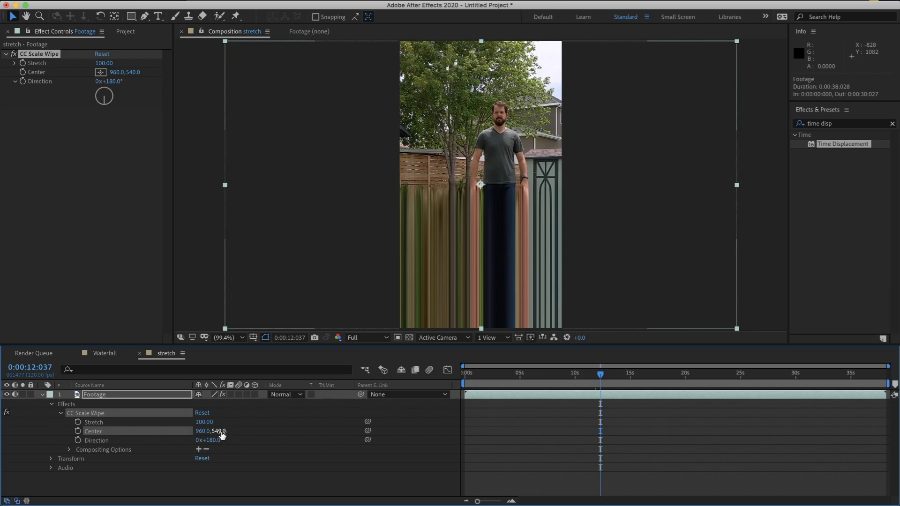
drag(222, 431, 262, 436)
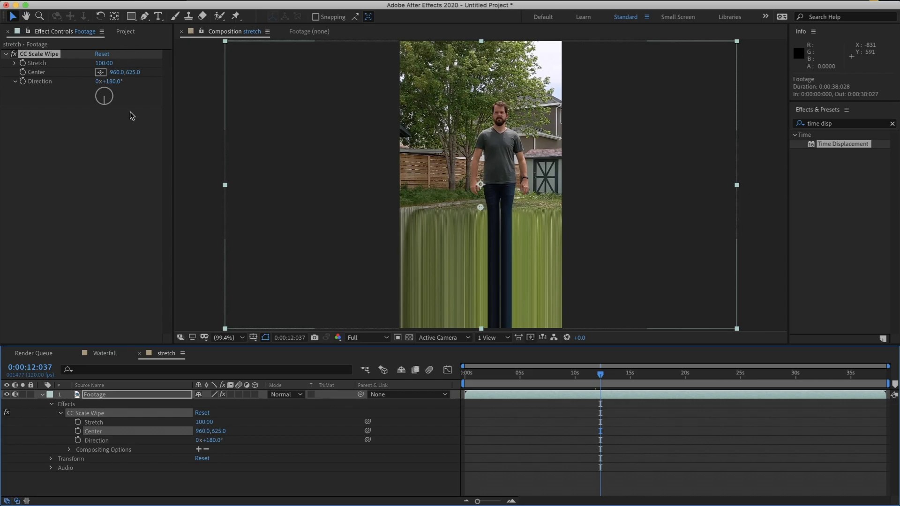
click(107, 354)
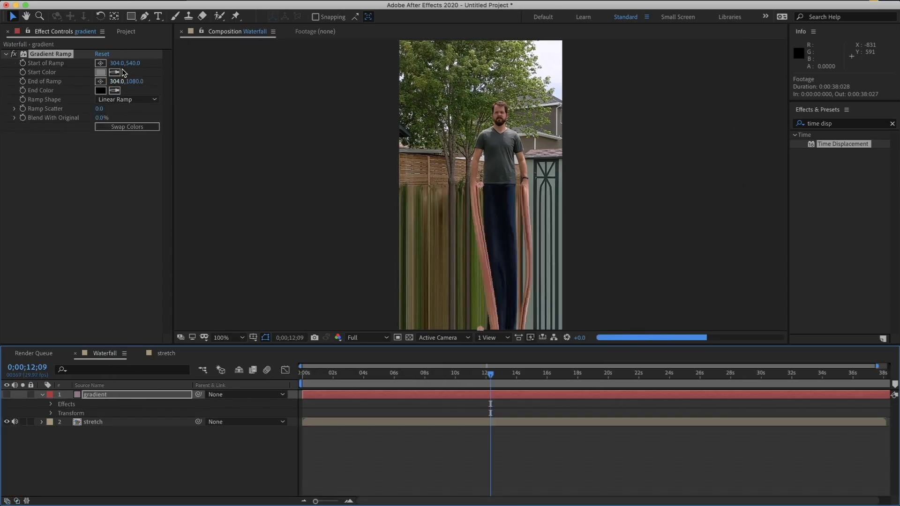
Set the Gradient Ramp's Start Y to 625 (304,625) and preview the Waterfall clip.
click(135, 66)
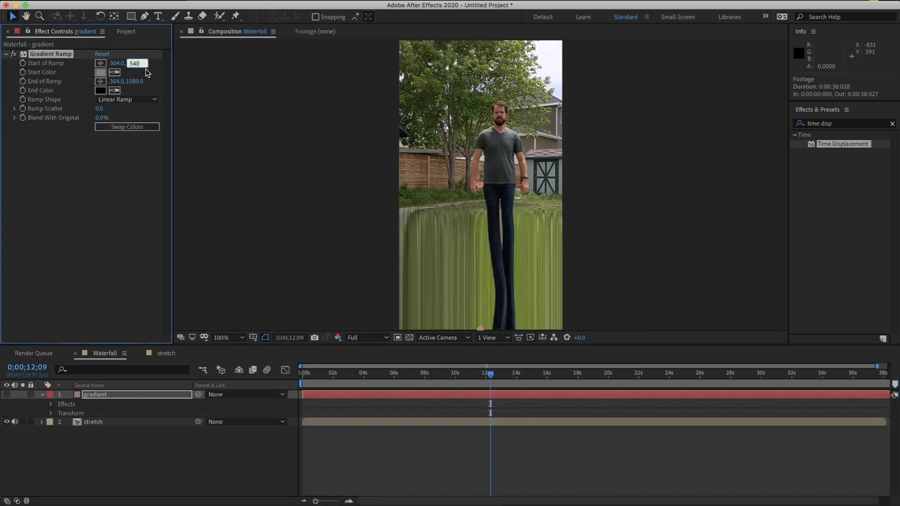
key(Return)
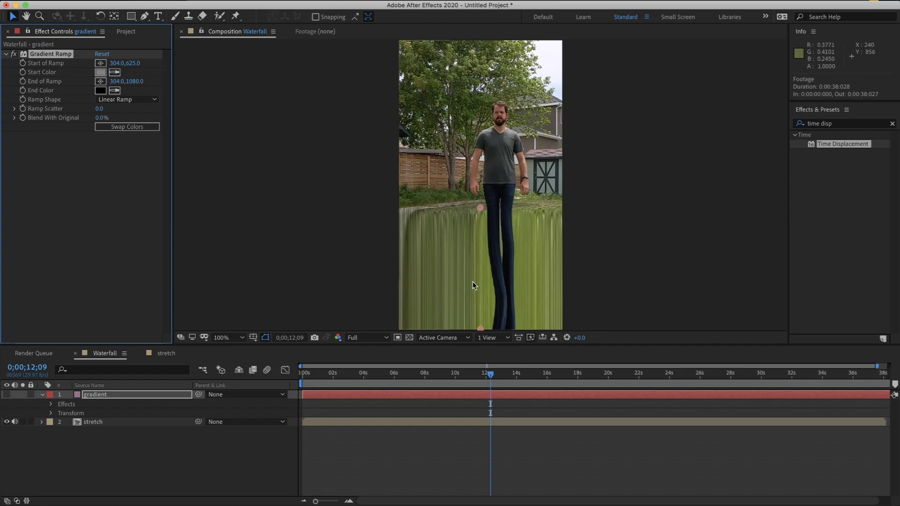
click(514, 400)
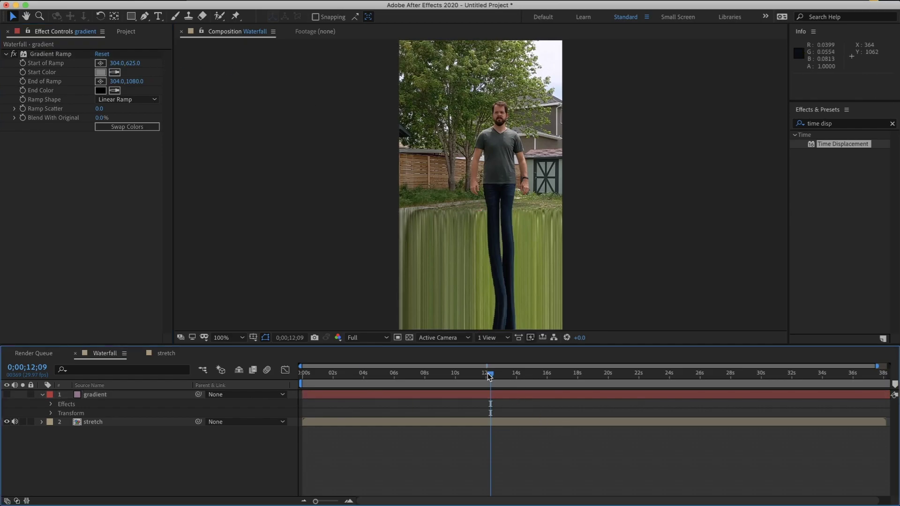